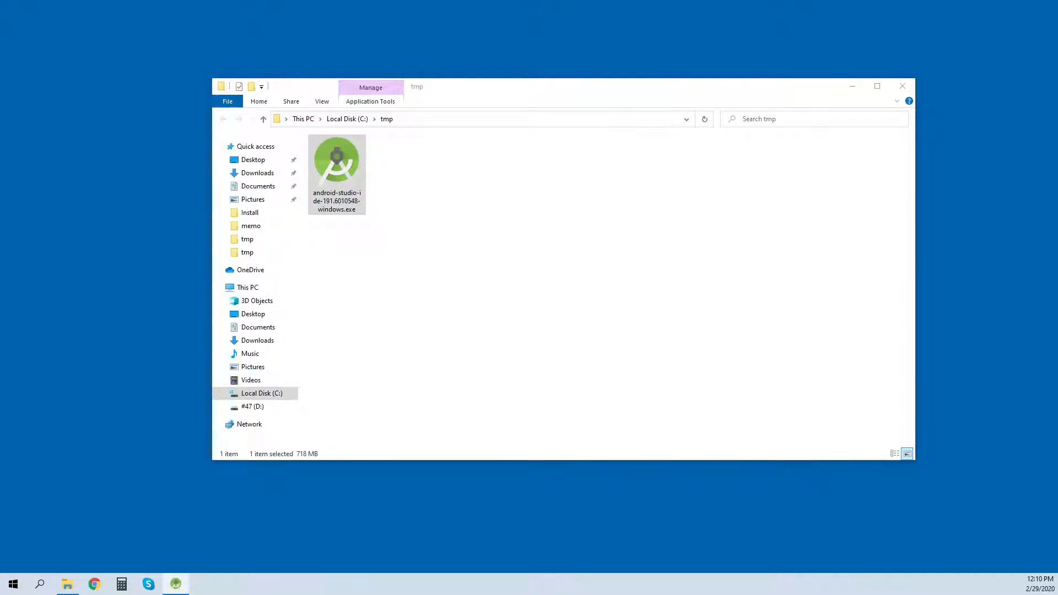
Step: Install Android Studio with the Android Virtual Device component, keeping the default install location and the Android Studio Start Menu folder
{"action": "left_click_drag", "start_coordinate": [499, 277], "coordinate": [534, 213]}
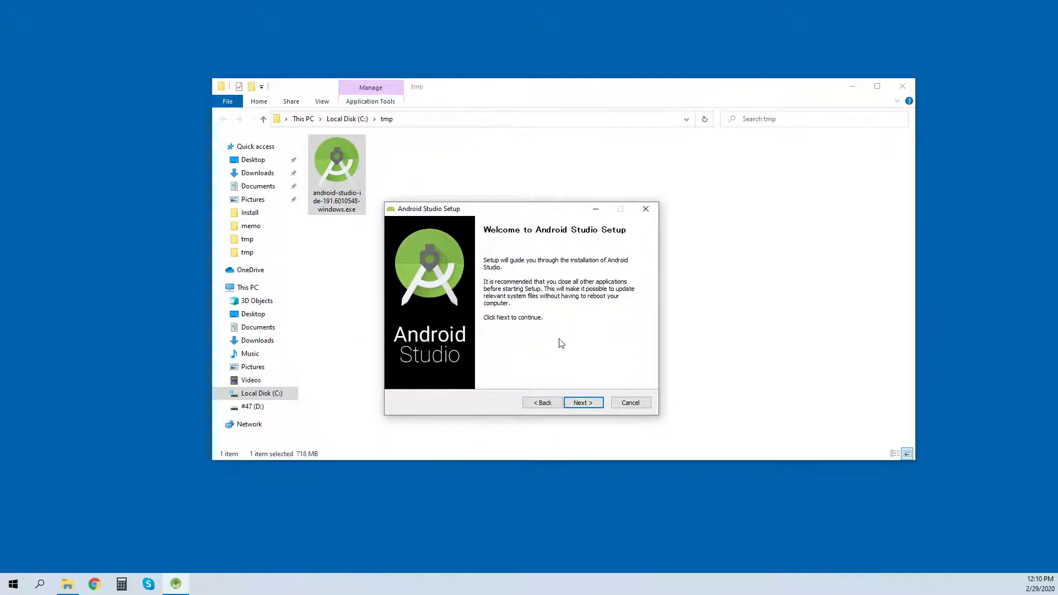
{"action": "left_click", "coordinate": [580, 403]}
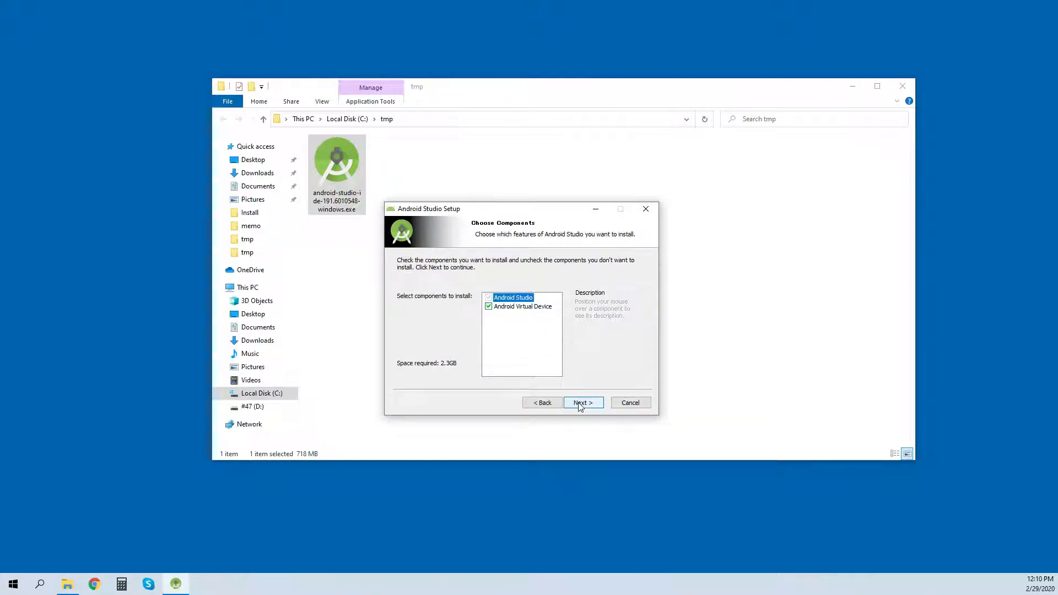
{"action": "left_click", "coordinate": [580, 405]}
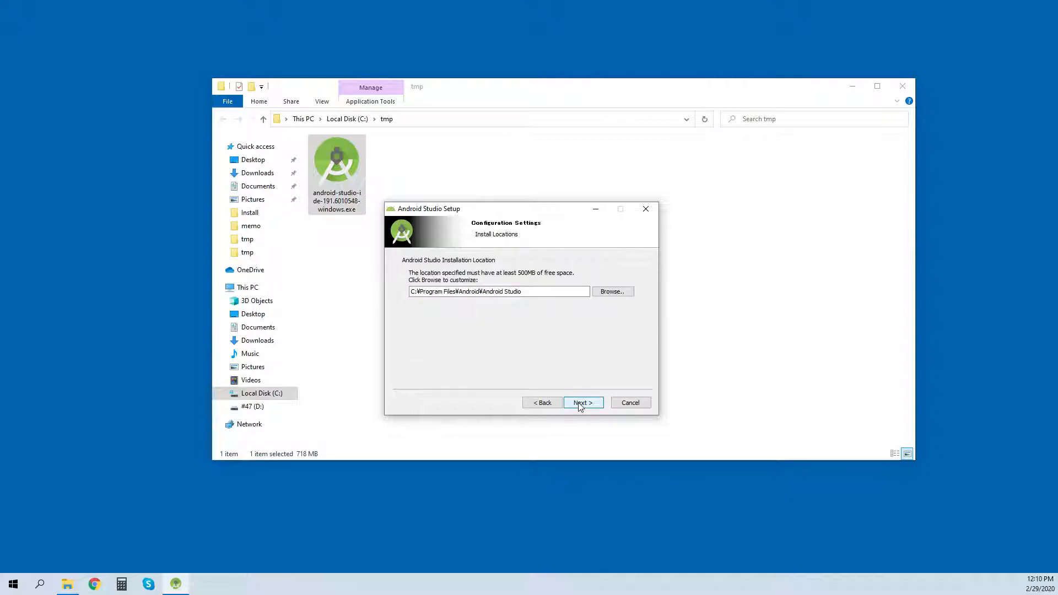
{"action": "left_click", "coordinate": [580, 405]}
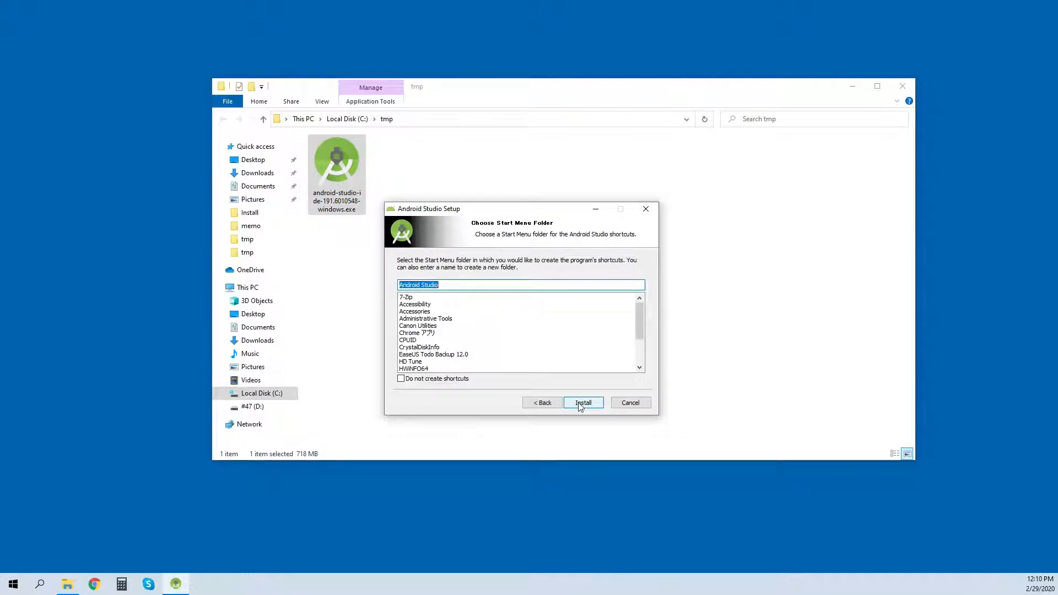
{"action": "left_click", "coordinate": [580, 404]}
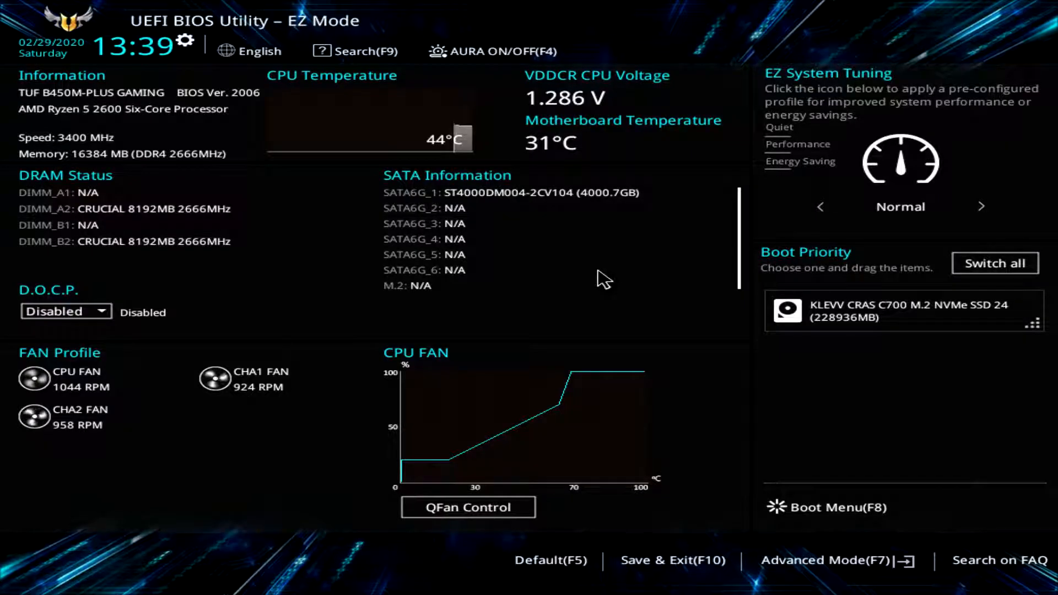
Step: Search the BIOS settings for "svm"
{"action": "left_click", "coordinate": [389, 53]}
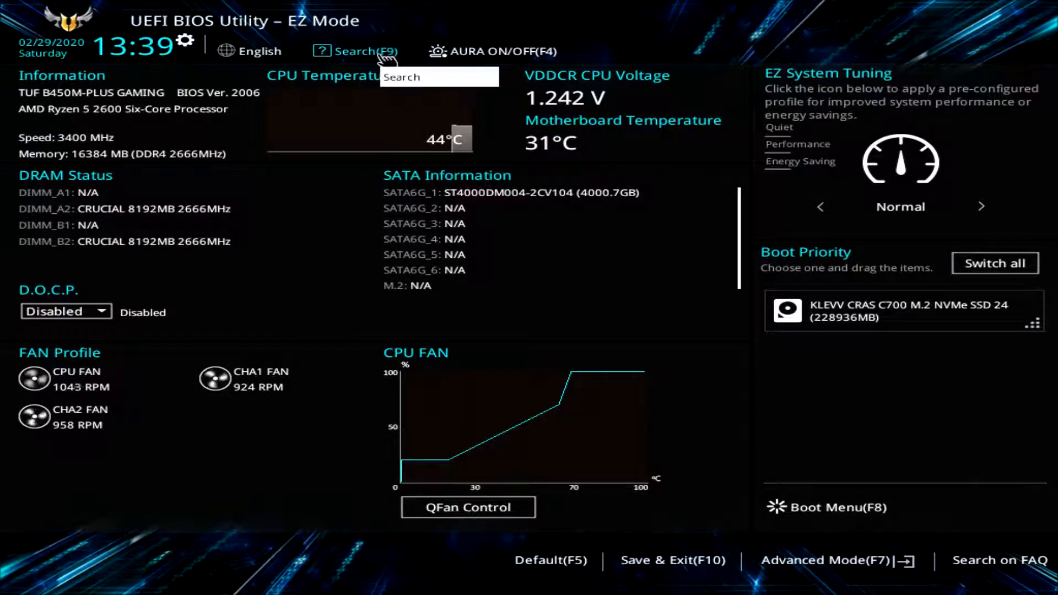
{"action": "left_click", "coordinate": [383, 51]}
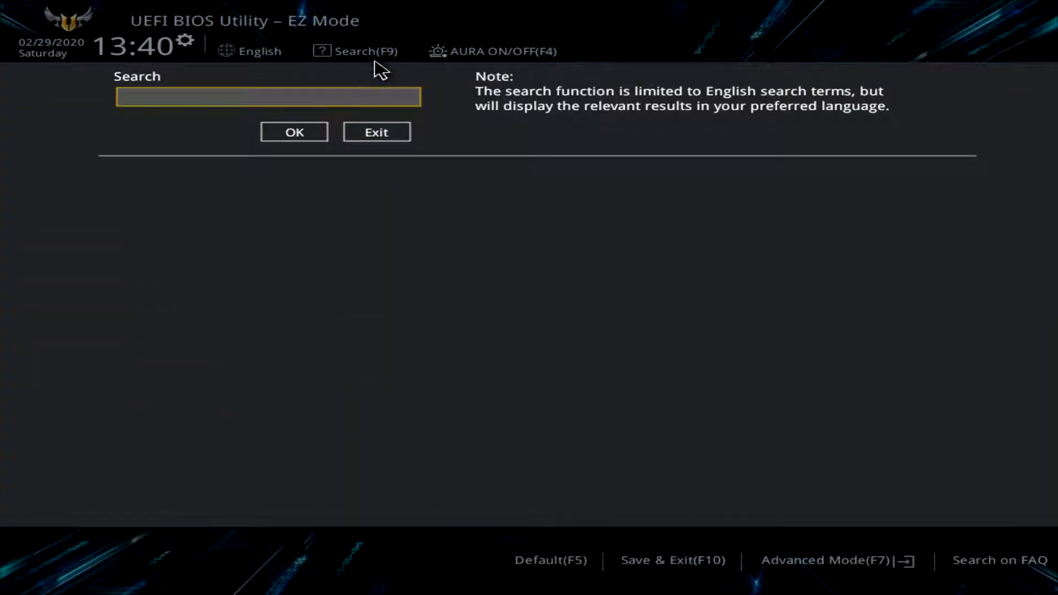
{"action": "left_click", "coordinate": [353, 100]}
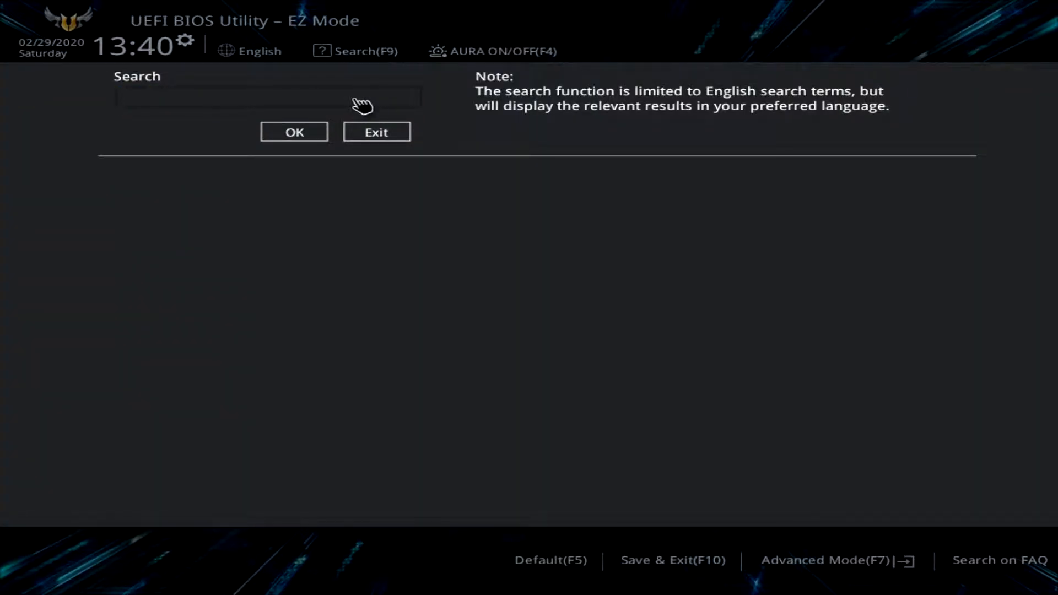
{"action": "type", "text": "s"}
{"action": "type", "text": "v"}
{"action": "type", "text": "0"}
{"action": "key", "text": "BackSpace"}
{"action": "type", "text": "m"}
{"action": "left_click", "coordinate": [314, 132]}
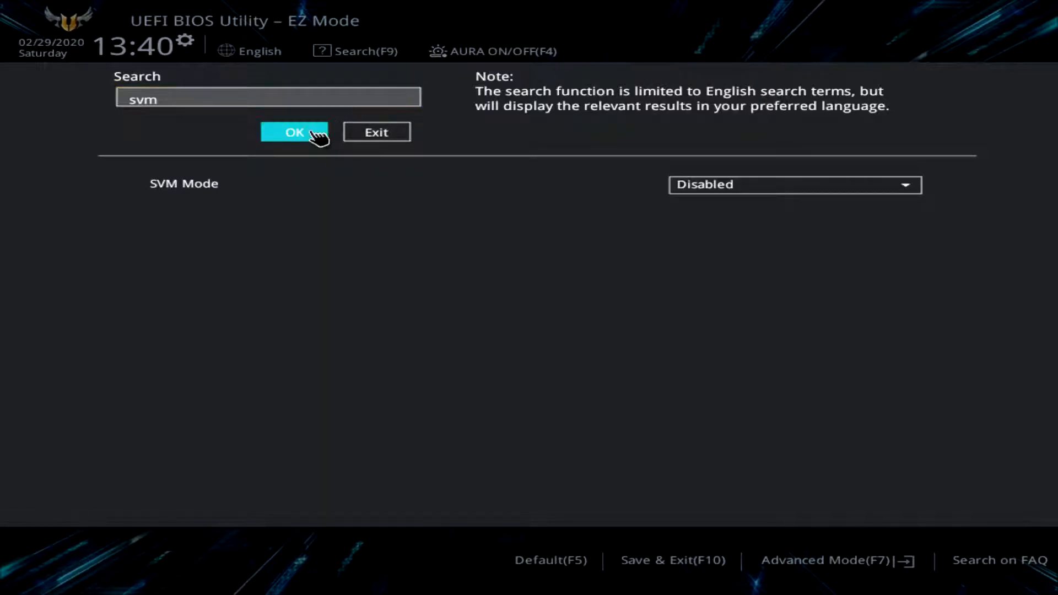
Step: Set SVM Mode to Enabled, then save the BIOS configuration and reset
{"action": "left_click", "coordinate": [912, 189]}
{"action": "left_click", "coordinate": [887, 237]}
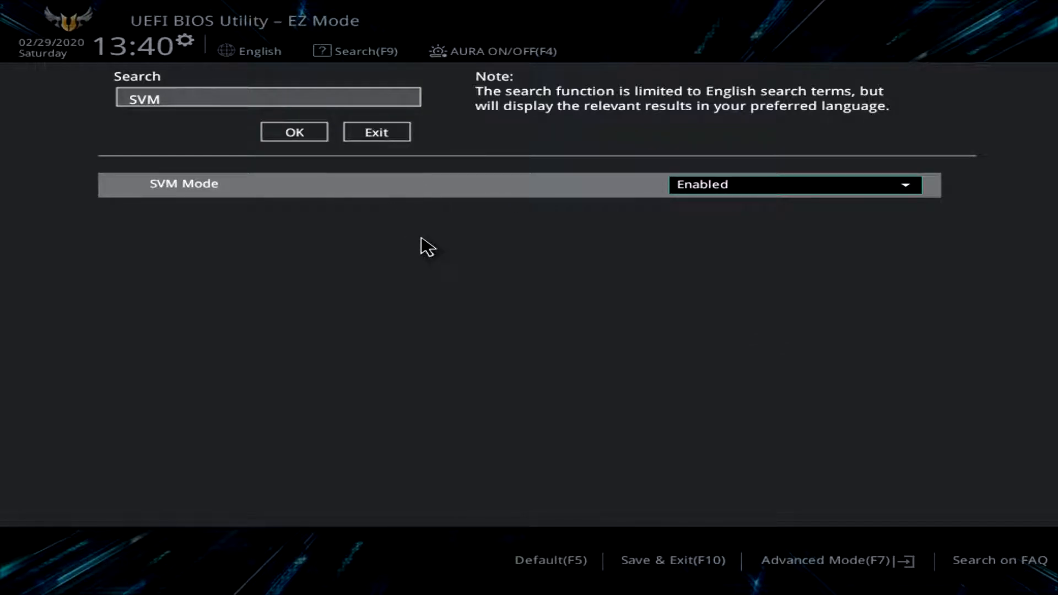
{"action": "left_click", "coordinate": [656, 568]}
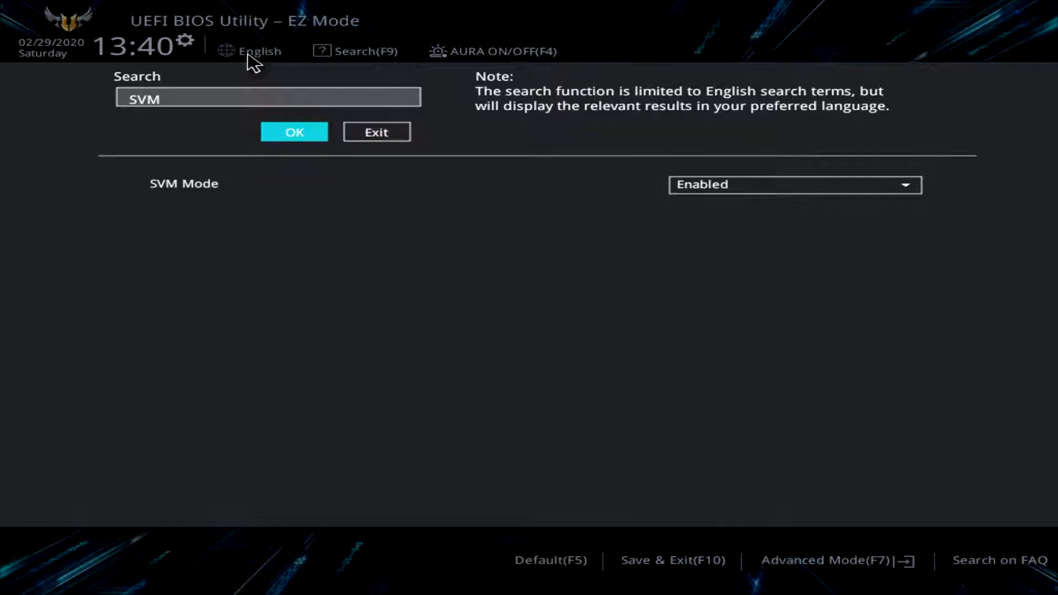
{"action": "left_click", "coordinate": [374, 134]}
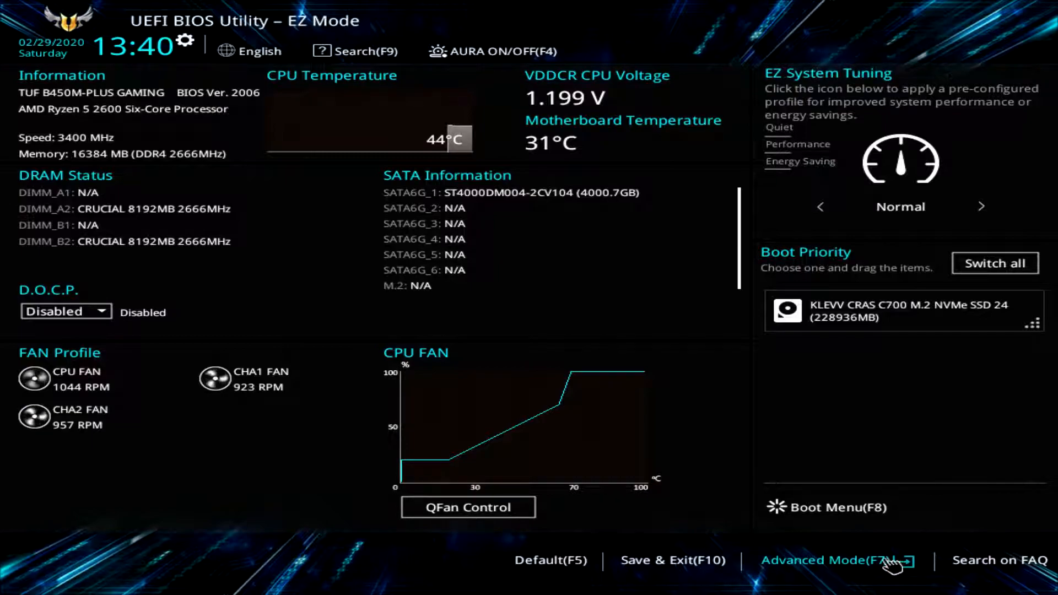
{"action": "left_click", "coordinate": [682, 566]}
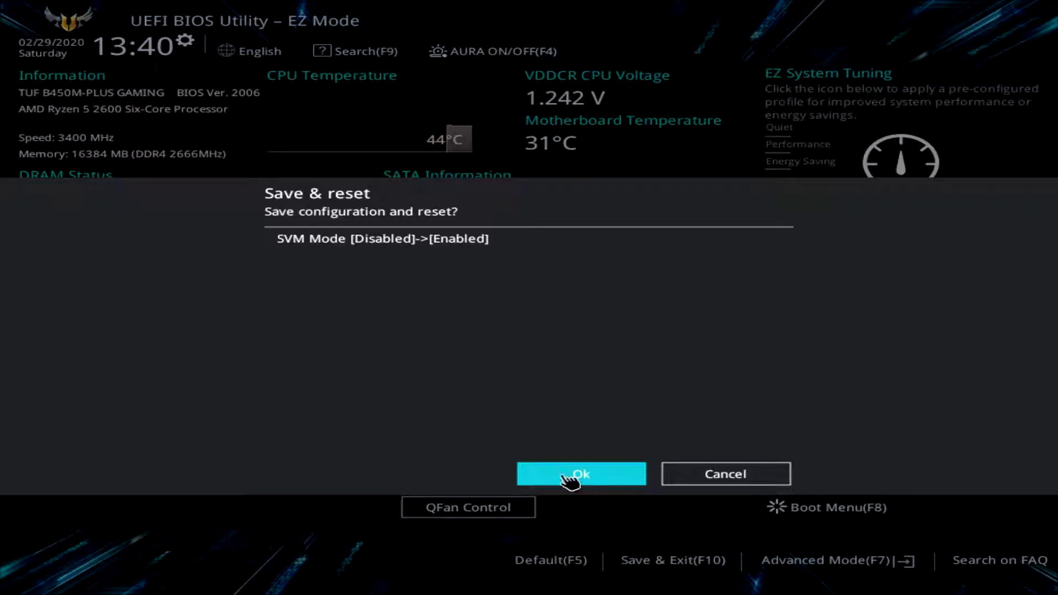
{"action": "left_click", "coordinate": [569, 475]}
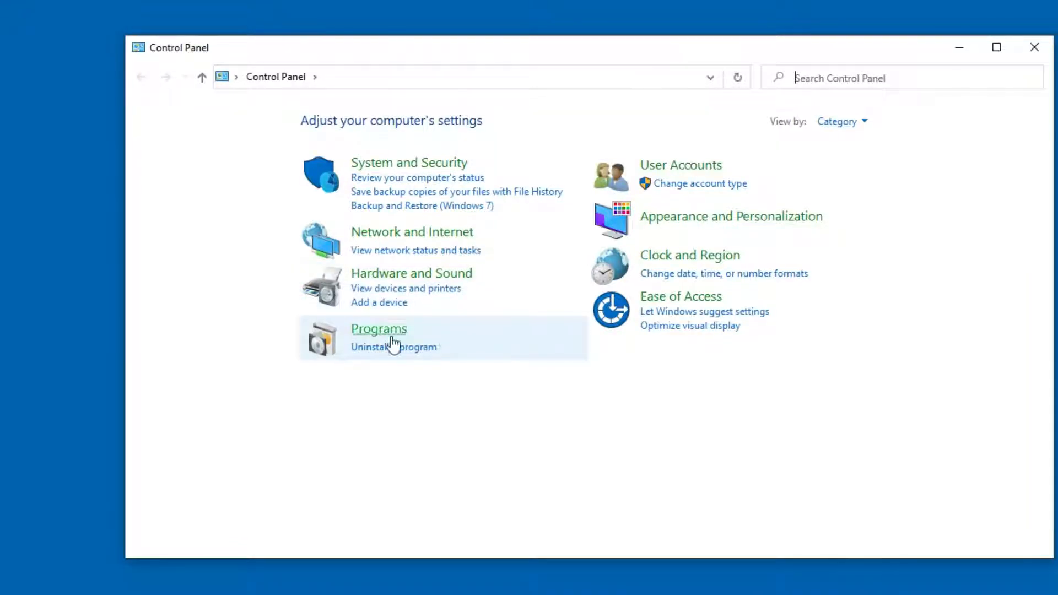
Step: Turn on the Windows Hypervisor Platform feature in the Control Panel's Windows Features and close the completed dialog
{"action": "left_click", "coordinate": [380, 330]}
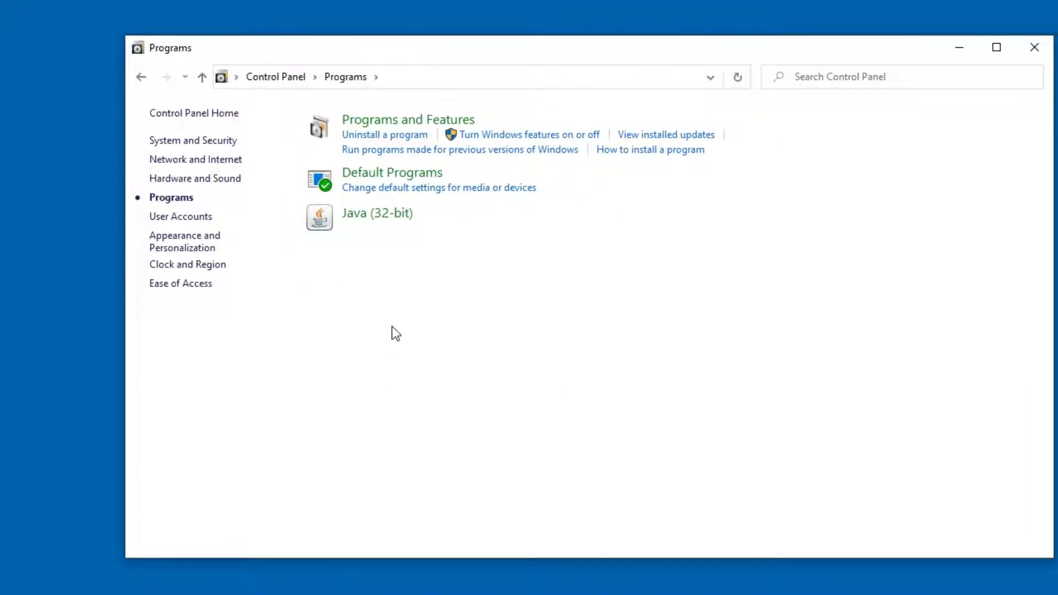
{"action": "left_click", "coordinate": [558, 136]}
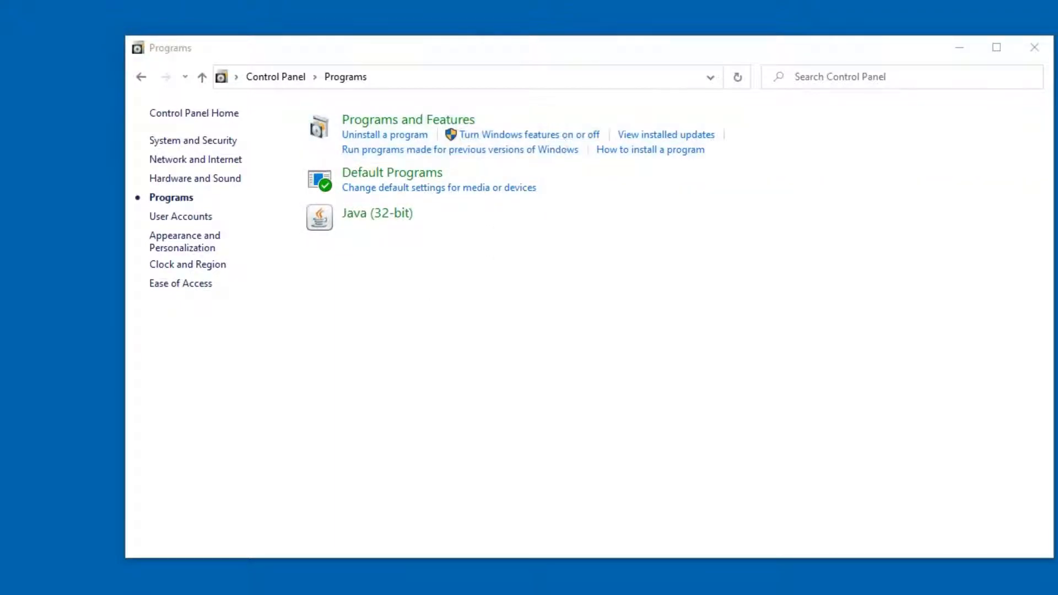
{"action": "left_click_drag", "start_coordinate": [542, 244], "coordinate": [148, 220]}
{"action": "left_click_drag", "start_coordinate": [340, 340], "coordinate": [352, 425]}
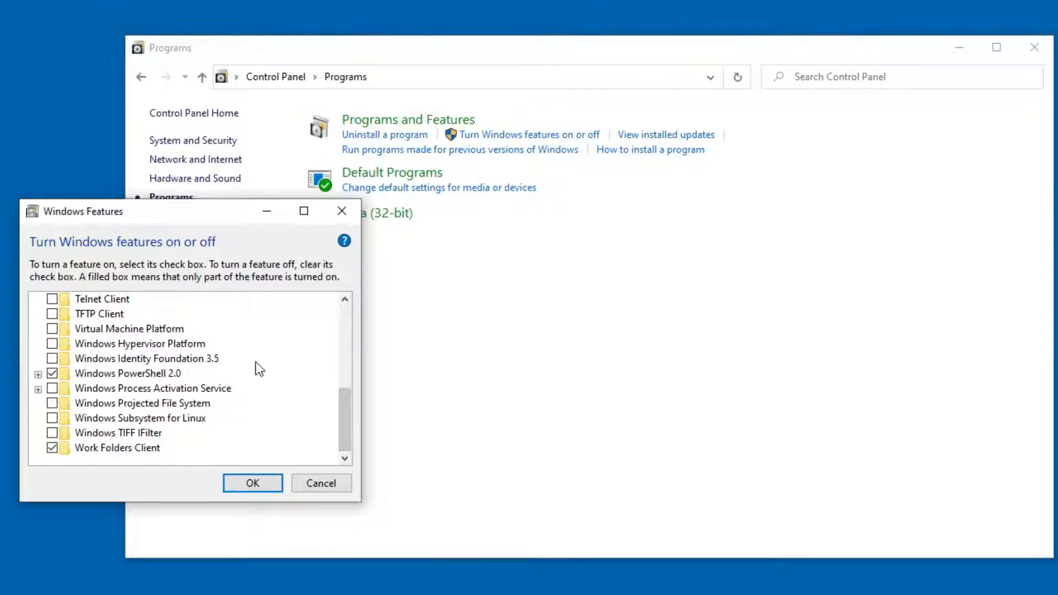
{"action": "left_click", "coordinate": [52, 344]}
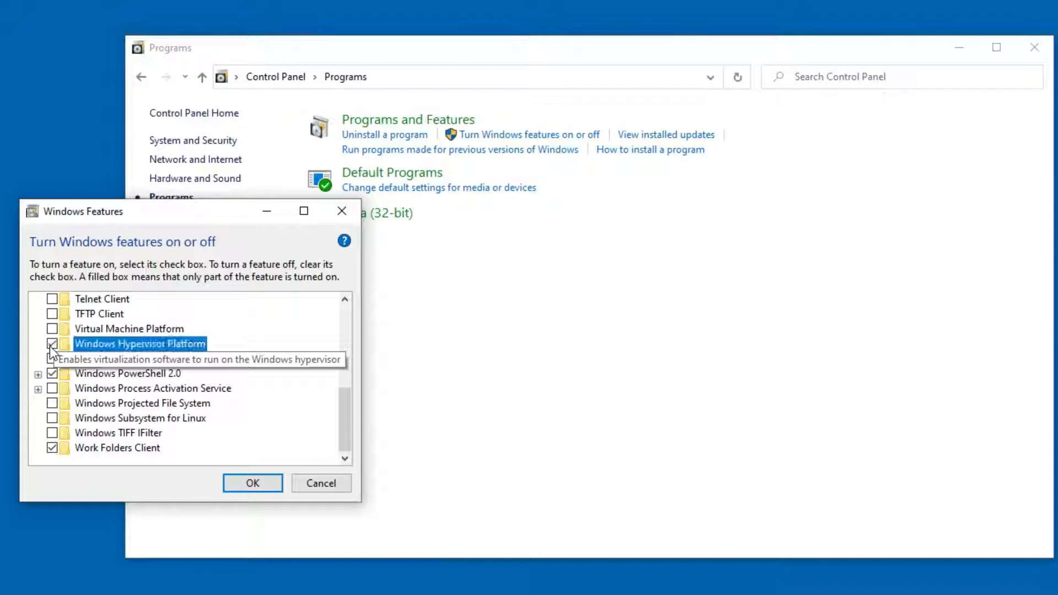
{"action": "left_click", "coordinate": [258, 485]}
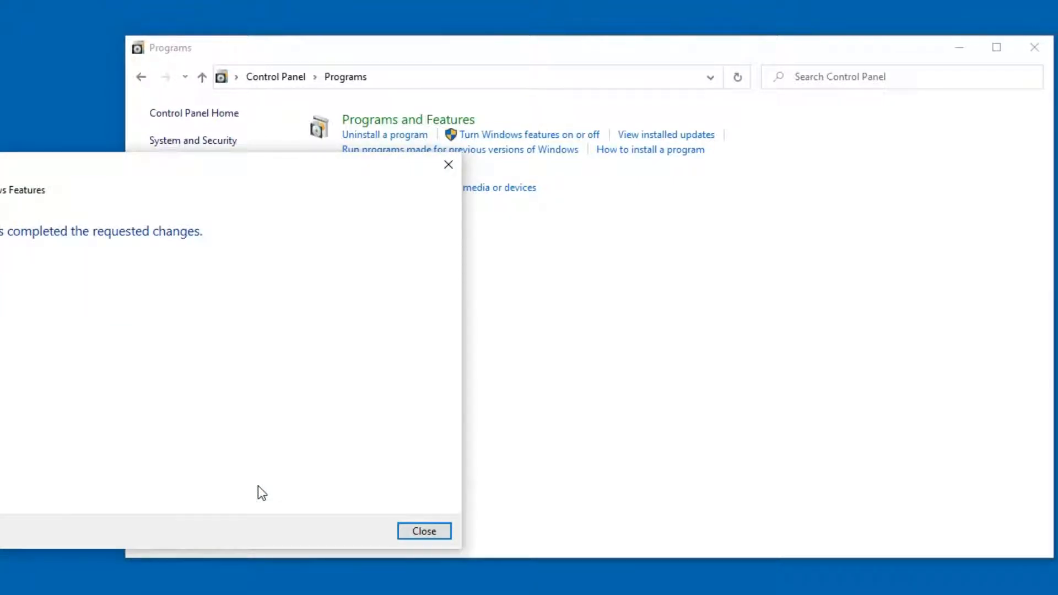
{"action": "left_click", "coordinate": [412, 537]}
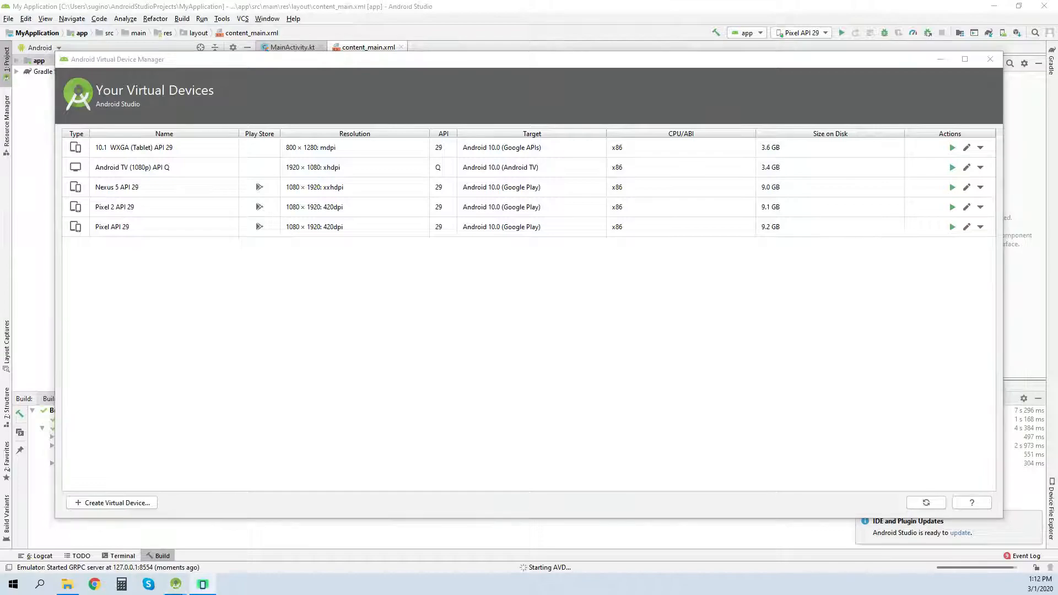
Step: Reposition the running phone emulator and enlarge it to fill most of the screen
{"action": "left_click_drag", "start_coordinate": [172, 270], "coordinate": [485, 75]}
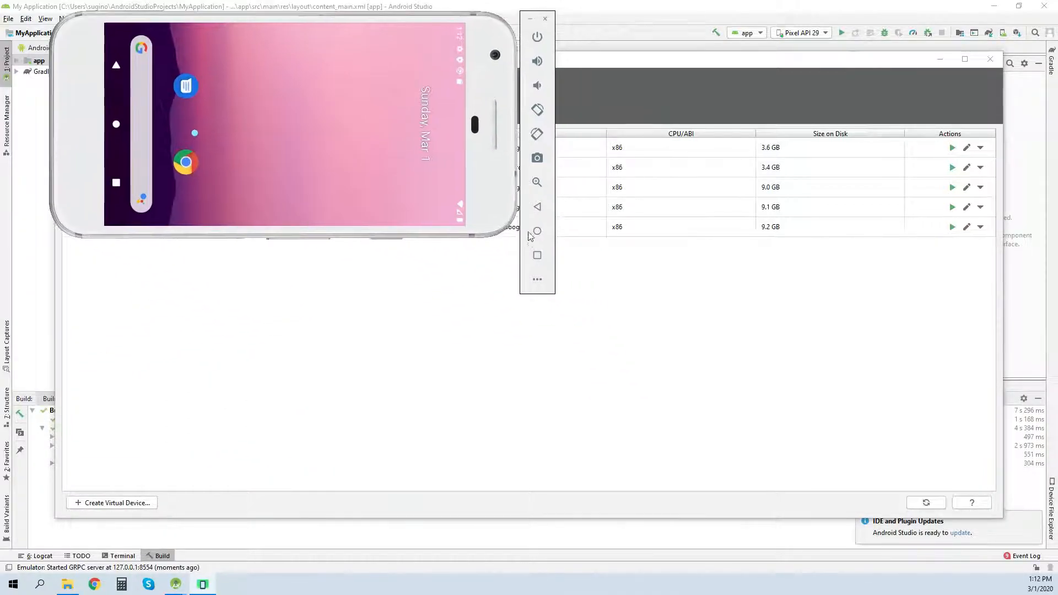
{"action": "left_click_drag", "start_coordinate": [505, 228], "coordinate": [1009, 590]}
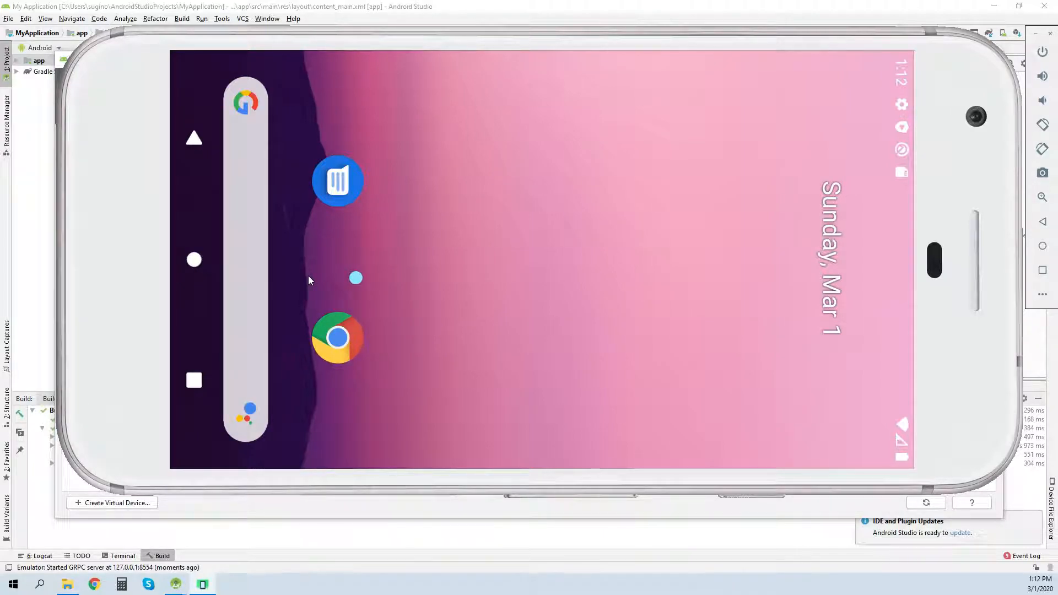
Step: Open the Android version details under About emulated device in the emulated phone's Settings
{"action": "left_click_drag", "start_coordinate": [298, 263], "coordinate": [748, 277]}
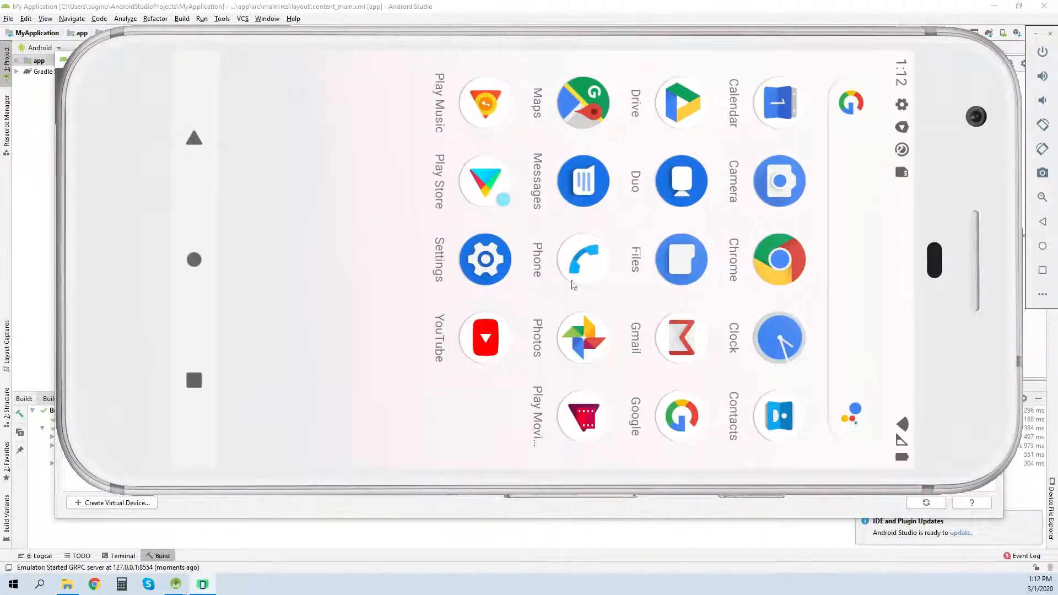
{"action": "left_click", "coordinate": [492, 263]}
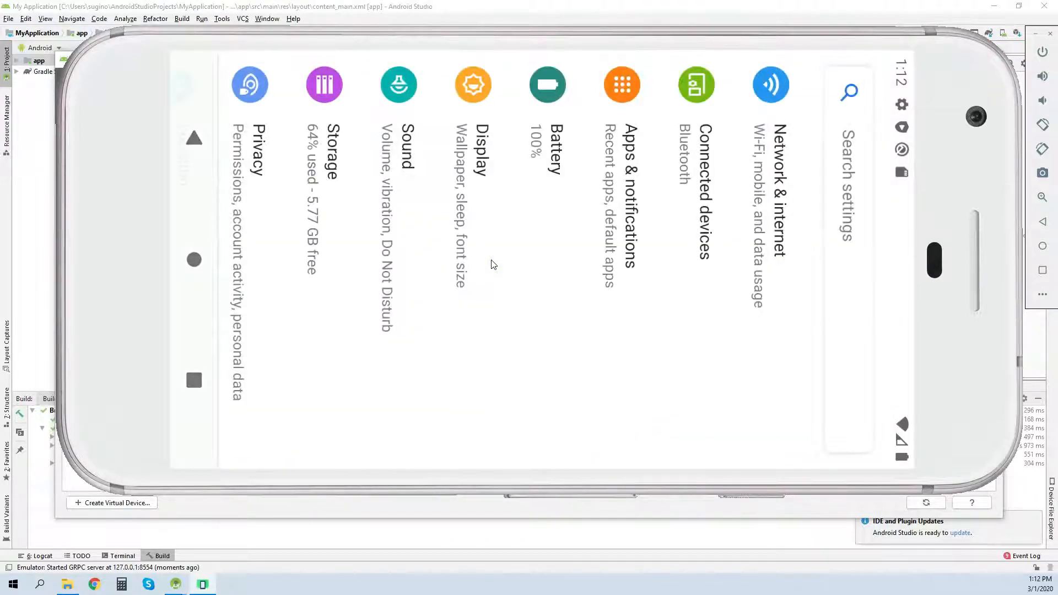
{"action": "left_click_drag", "start_coordinate": [331, 226], "coordinate": [868, 268]}
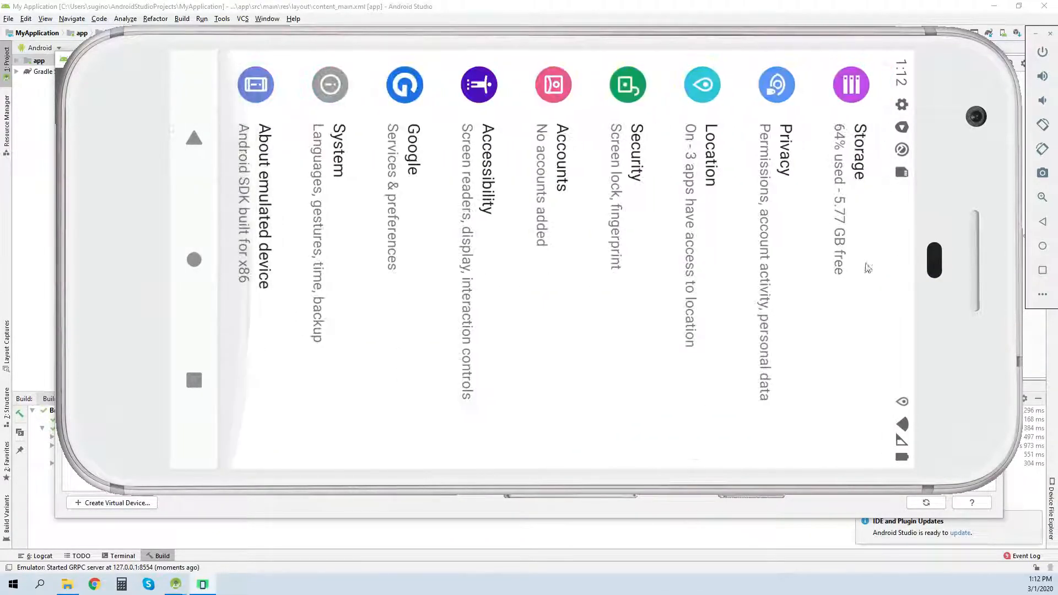
{"action": "left_click", "coordinate": [263, 213]}
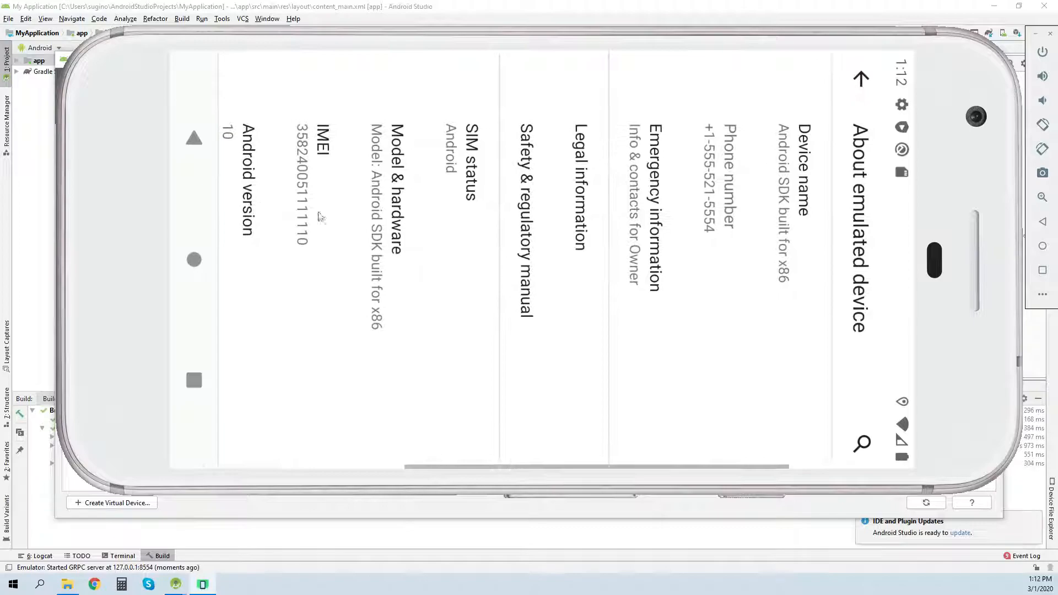
{"action": "left_click", "coordinate": [254, 220]}
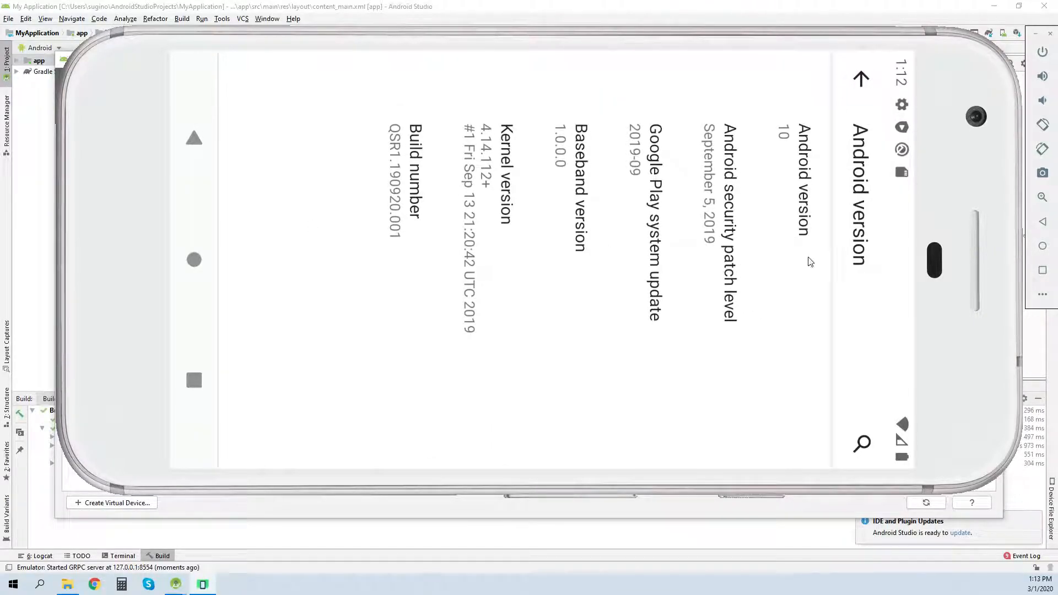
Step: Launch the Android 10 easter egg from the Android version entry and rearrange the 1, the 0 and the "android" text
{"action": "left_click", "coordinate": [802, 257]}
{"action": "left_click", "coordinate": [803, 256]}
{"action": "left_click", "coordinate": [803, 256]}
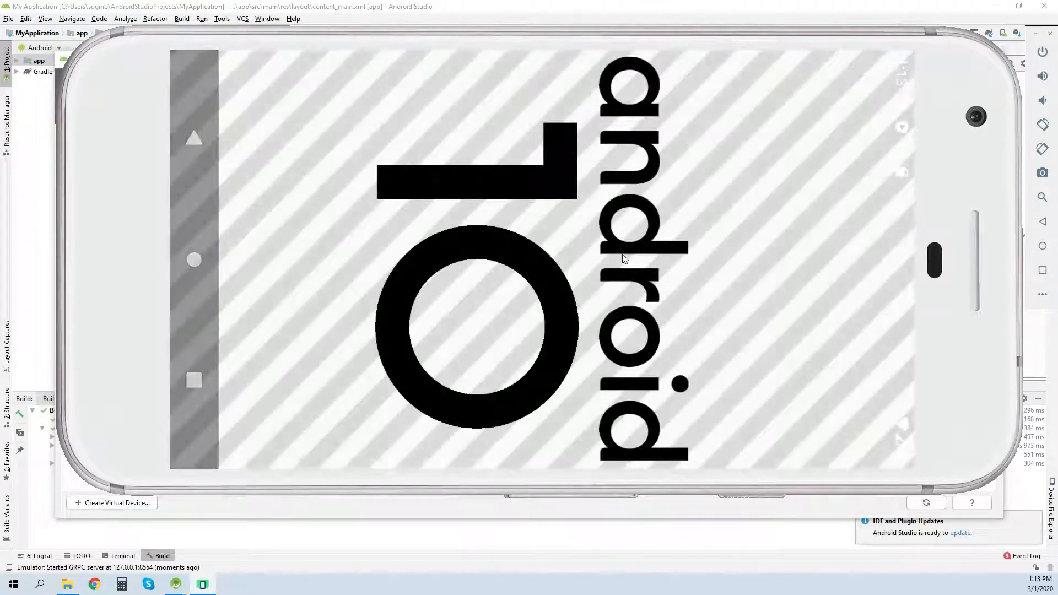
{"action": "left_click_drag", "start_coordinate": [515, 175], "coordinate": [408, 159]}
{"action": "left_click_drag", "start_coordinate": [480, 236], "coordinate": [606, 146]}
{"action": "left_click_drag", "start_coordinate": [452, 158], "coordinate": [457, 326]}
{"action": "left_click_drag", "start_coordinate": [822, 245], "coordinate": [425, 234]}
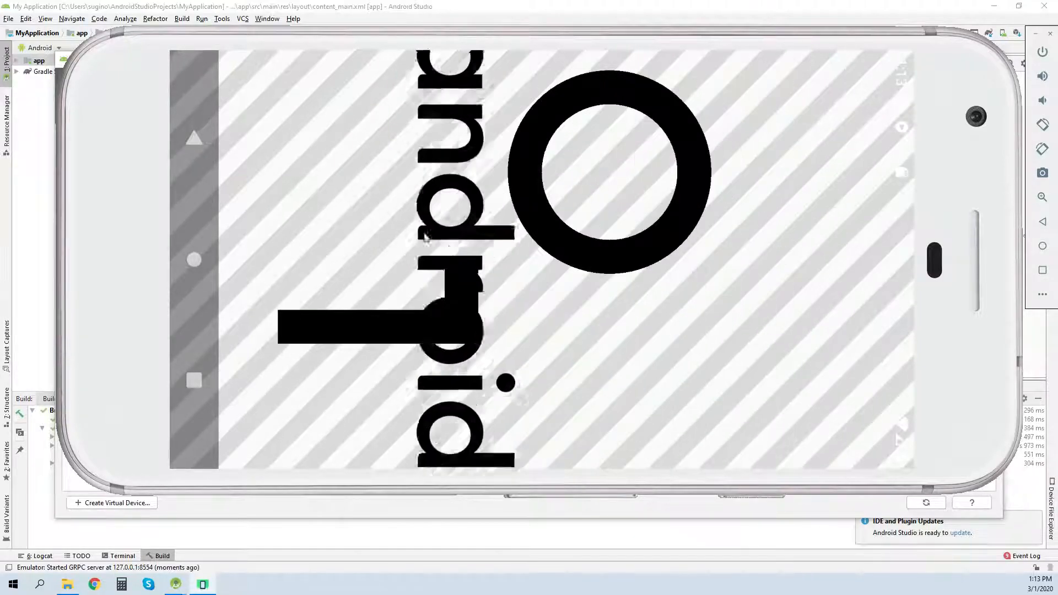
Step: Leave the easter egg and back out of Settings to the phone's app list
{"action": "left_click", "coordinate": [193, 139]}
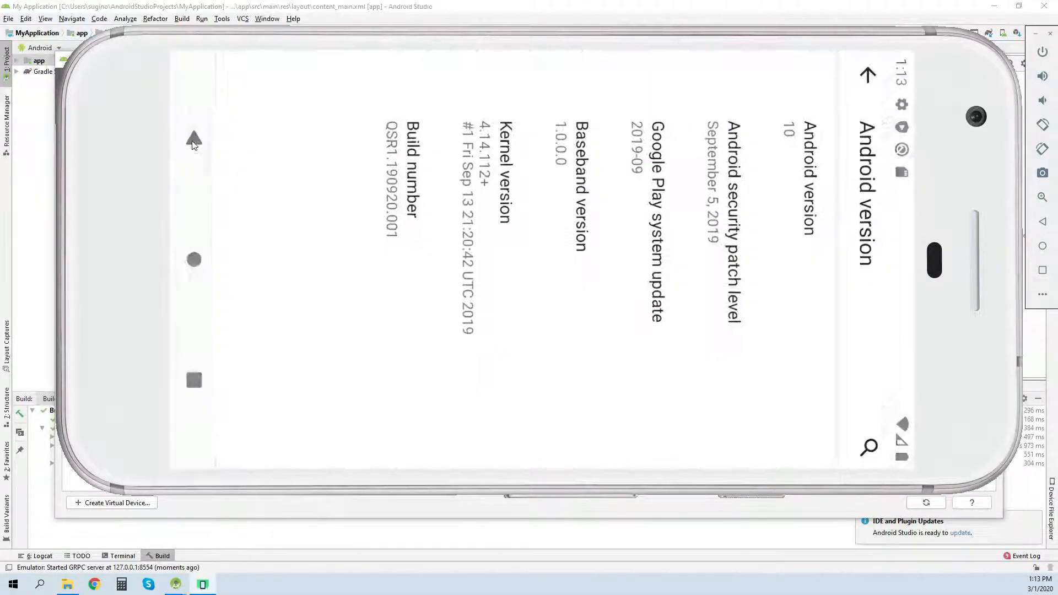
{"action": "left_click", "coordinate": [193, 141]}
{"action": "left_click", "coordinate": [193, 141]}
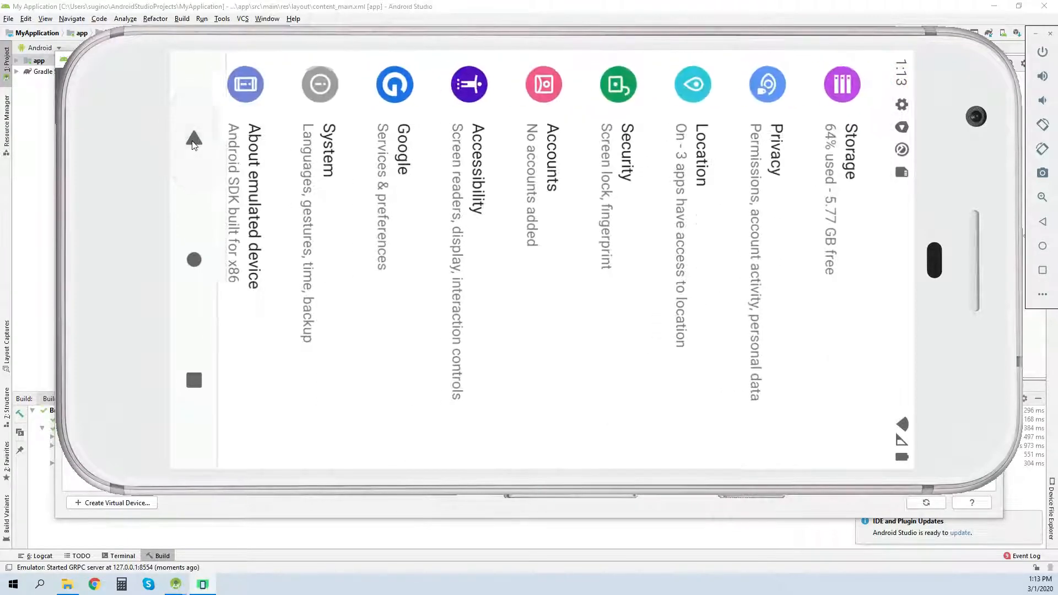
{"action": "left_click", "coordinate": [192, 141]}
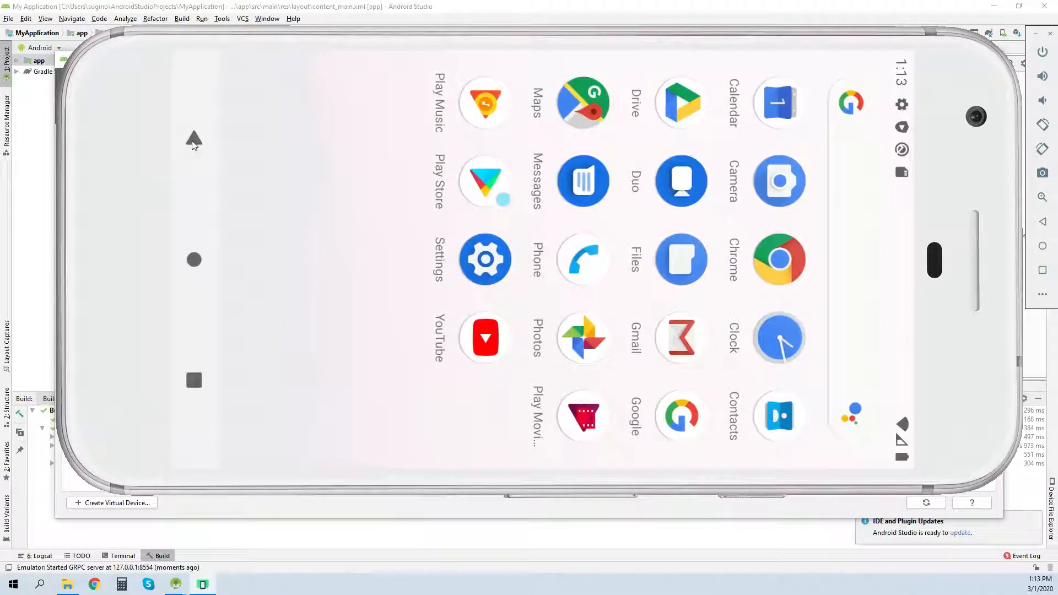
Step: Open Maps and set the map type to Satellite, declining to always start in satellite view
{"action": "left_click", "coordinate": [571, 103]}
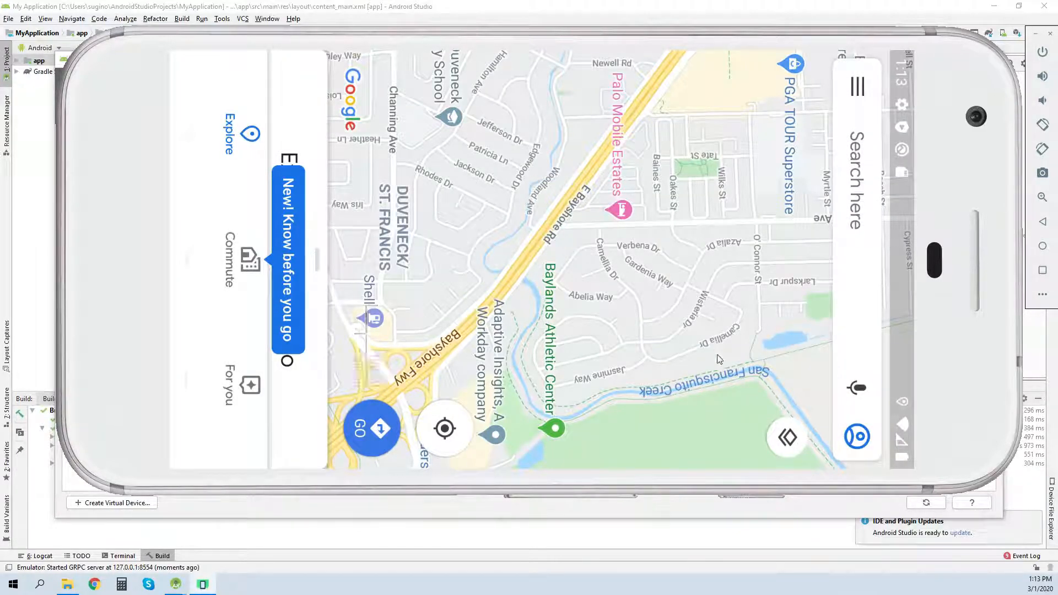
{"action": "left_click", "coordinate": [787, 437]}
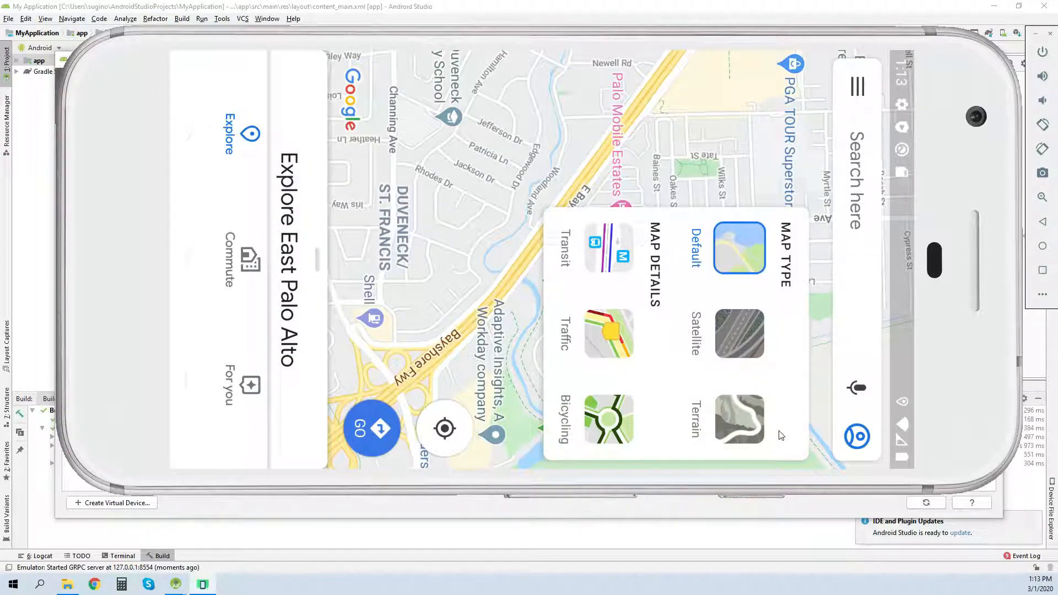
{"action": "left_click", "coordinate": [735, 335]}
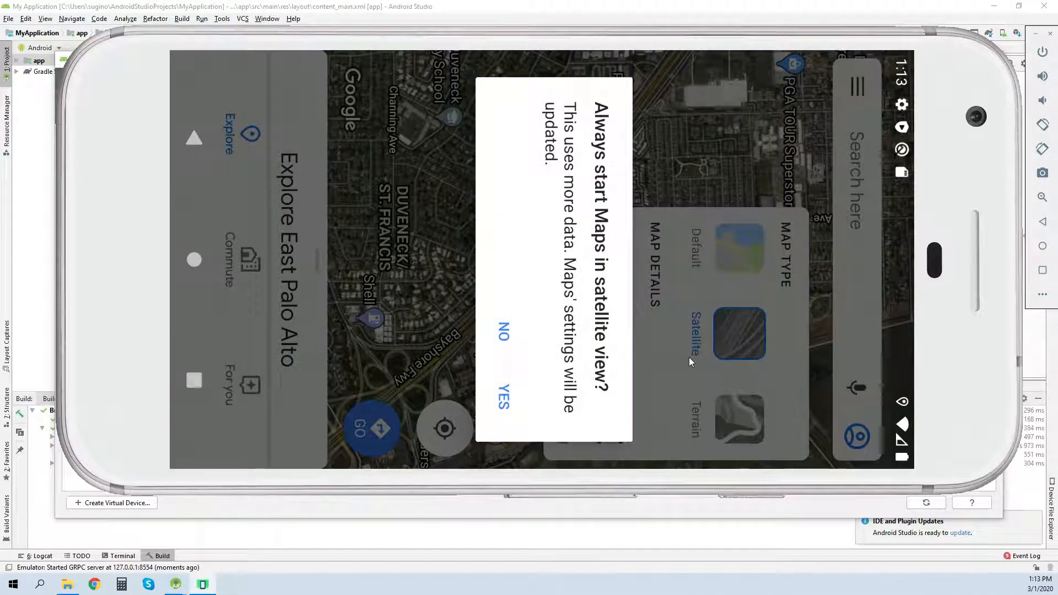
{"action": "left_click", "coordinate": [505, 345]}
{"action": "left_click", "coordinate": [670, 149]}
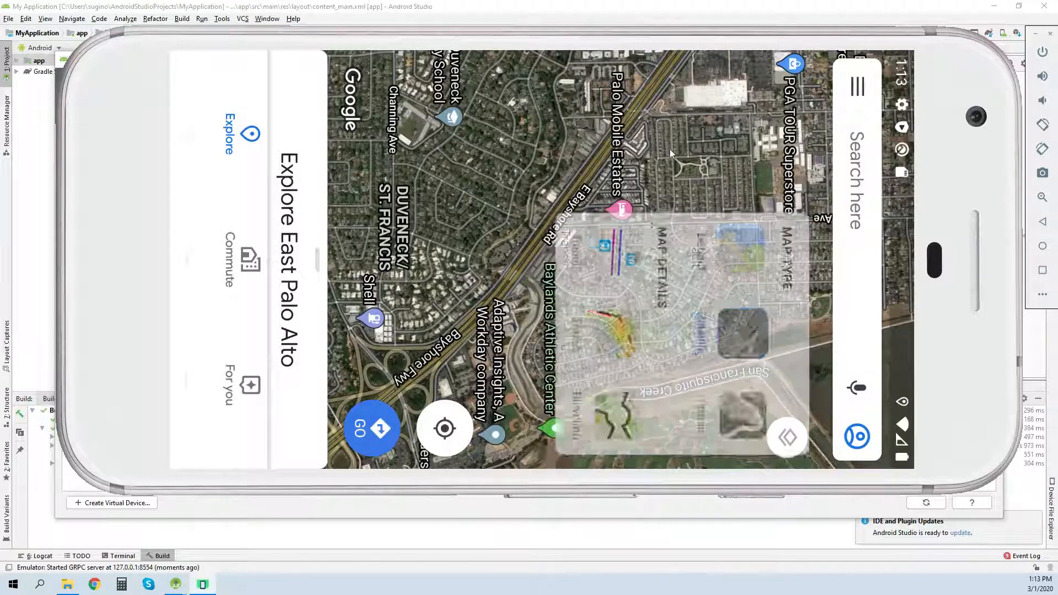
Step: Turn on the Traffic map detail over the satellite map around East Palo Alto
{"action": "left_click_drag", "start_coordinate": [670, 148], "coordinate": [634, 300]}
{"action": "left_click_drag", "start_coordinate": [733, 237], "coordinate": [733, 173]}
{"action": "left_click_drag", "start_coordinate": [486, 444], "coordinate": [577, 218]}
{"action": "left_click_drag", "start_coordinate": [652, 261], "coordinate": [458, 322]}
{"action": "left_click_drag", "start_coordinate": [824, 283], "coordinate": [728, 393]}
{"action": "left_click", "coordinate": [783, 442]}
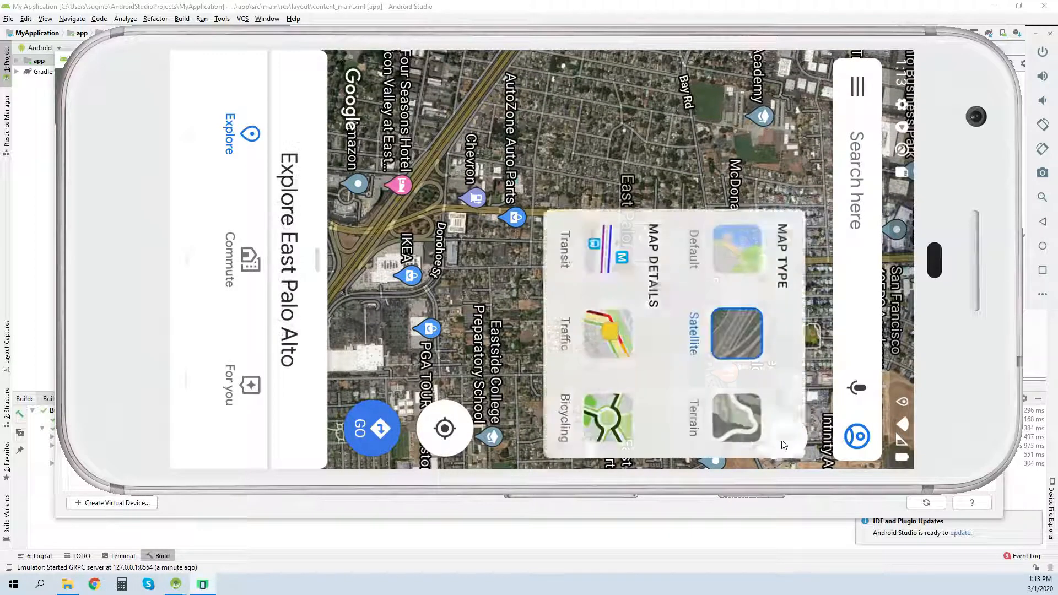
{"action": "left_click", "coordinate": [627, 348]}
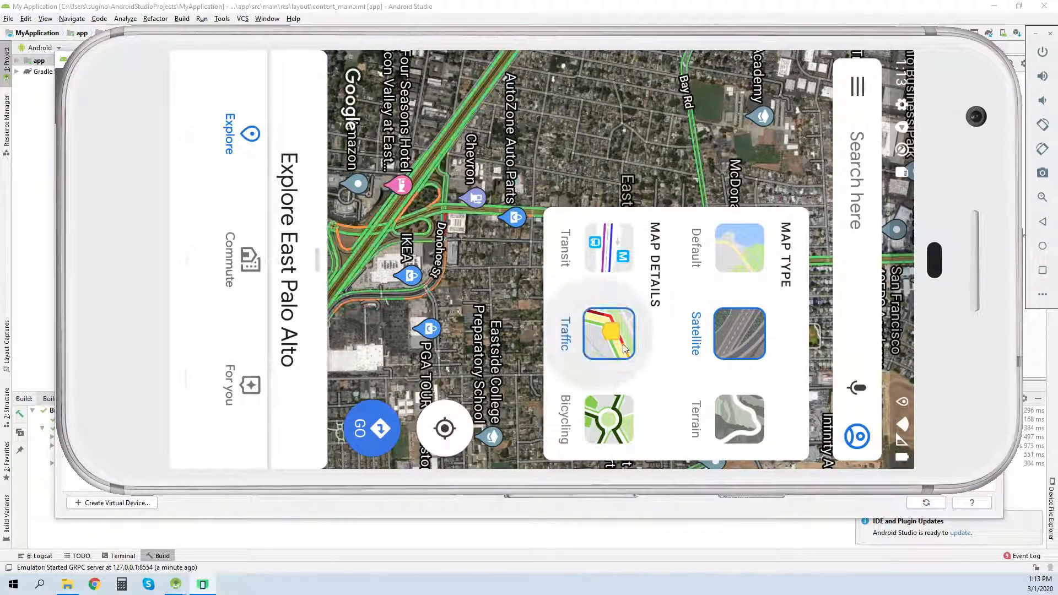
{"action": "left_click", "coordinate": [554, 153]}
Step: Explore the satellite map with traffic from East Palo Alto over to downtown Palo Alto
{"action": "left_click_drag", "start_coordinate": [520, 273], "coordinate": [791, 176]}
{"action": "left_click_drag", "start_coordinate": [702, 278], "coordinate": [595, 340]}
{"action": "left_click_drag", "start_coordinate": [700, 373], "coordinate": [668, 357]}
{"action": "left_click_drag", "start_coordinate": [499, 215], "coordinate": [663, 349]}
{"action": "left_click_drag", "start_coordinate": [613, 204], "coordinate": [609, 351]}
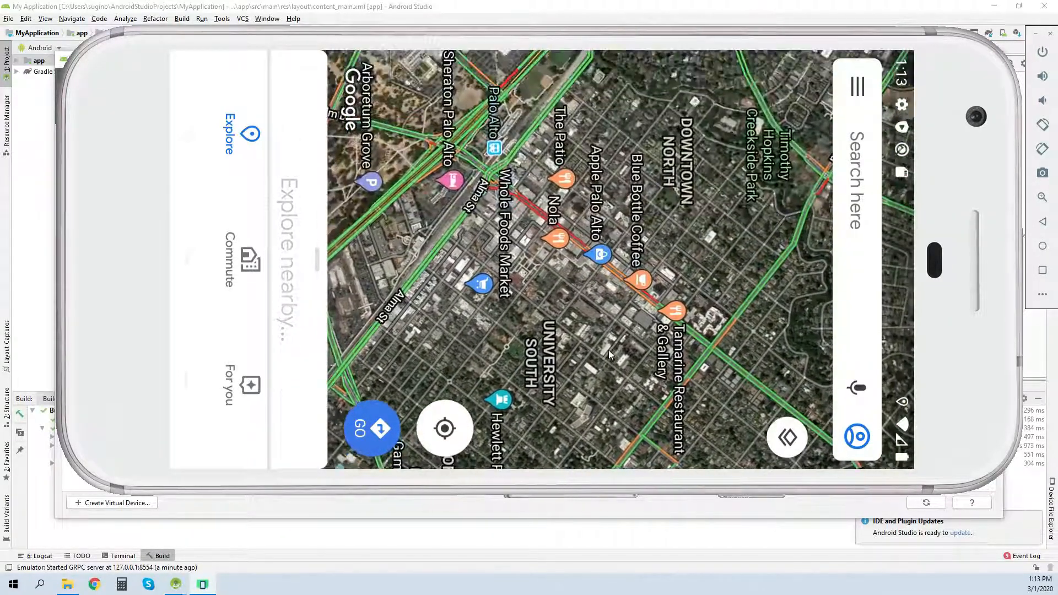